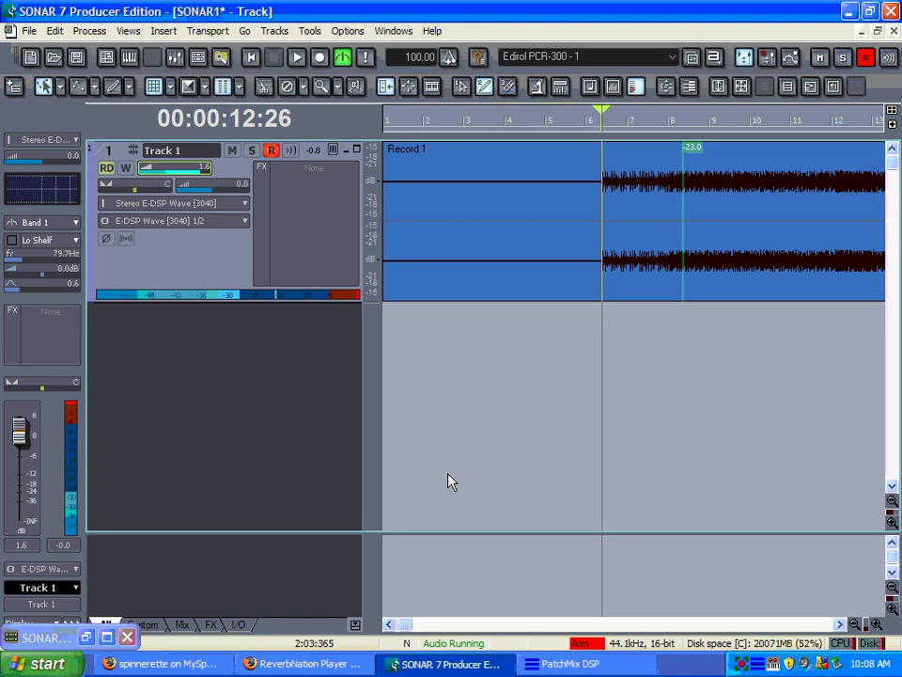
# Play the song through, stop it, and select the Record 1 clip on Track 1
pyautogui.press('space')
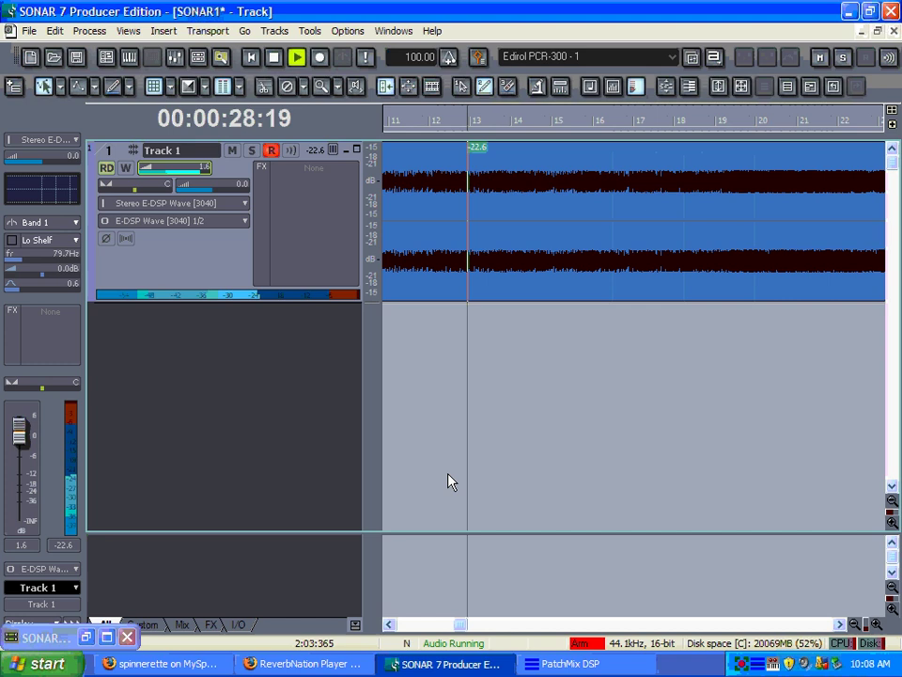
pyautogui.press('space')
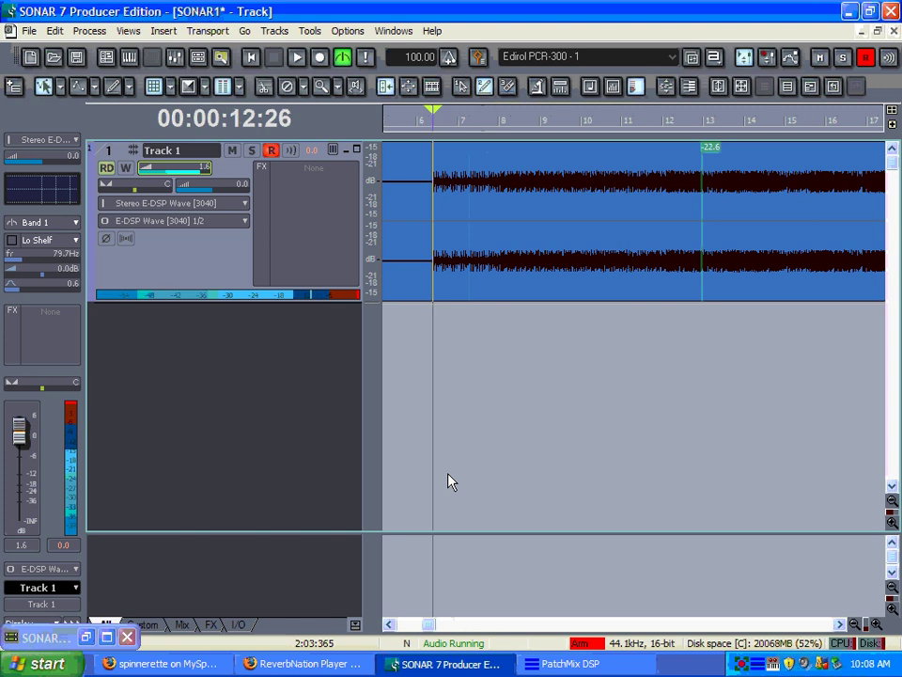
pyautogui.click(435, 262)
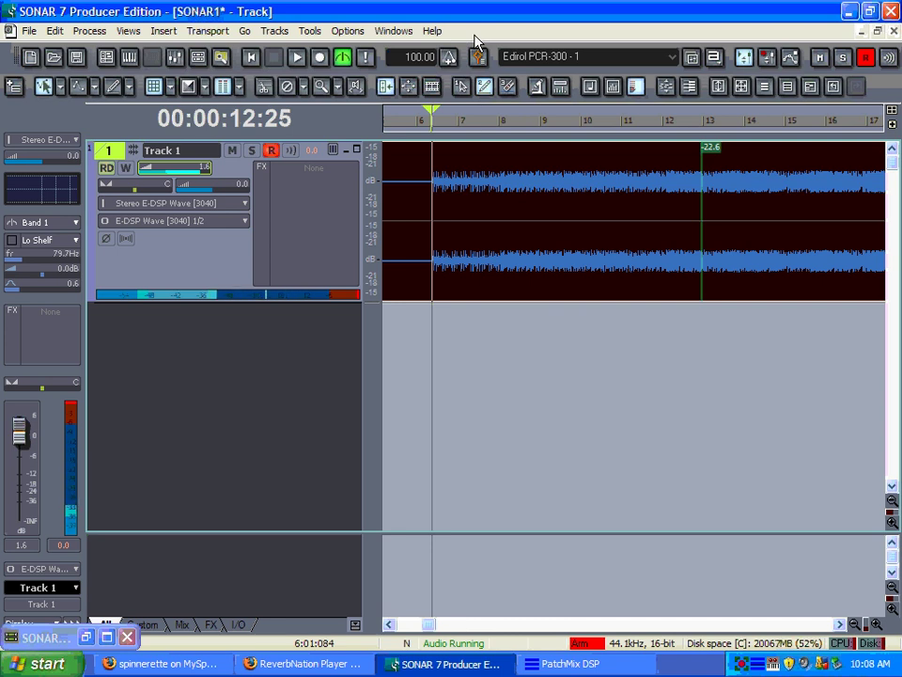
# Zoom in on the audio onset of Record 1 and split the clip exactly there
pyautogui.click(876, 624)
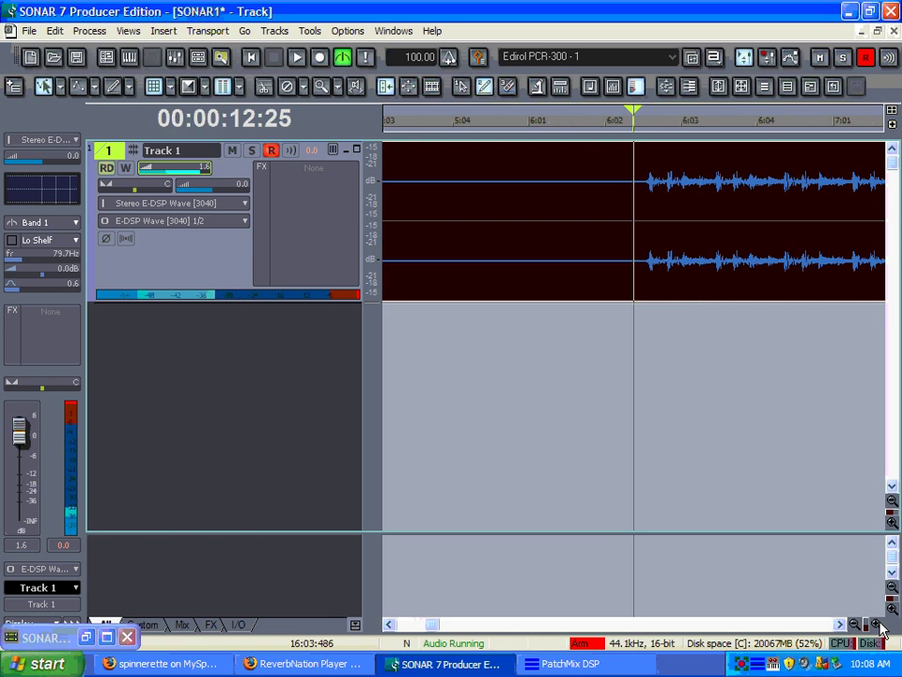
pyautogui.click(666, 267)
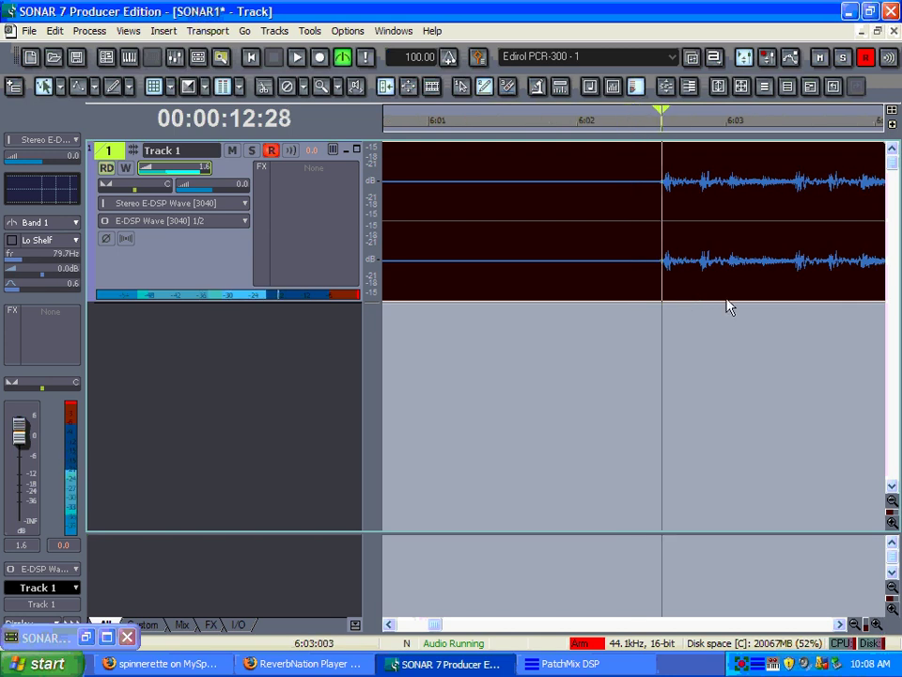
pyautogui.hotkey('ctrl', 'Right')
pyautogui.hotkey('ctrl', 'Right')
pyautogui.hotkey('ctrl', 'Right')
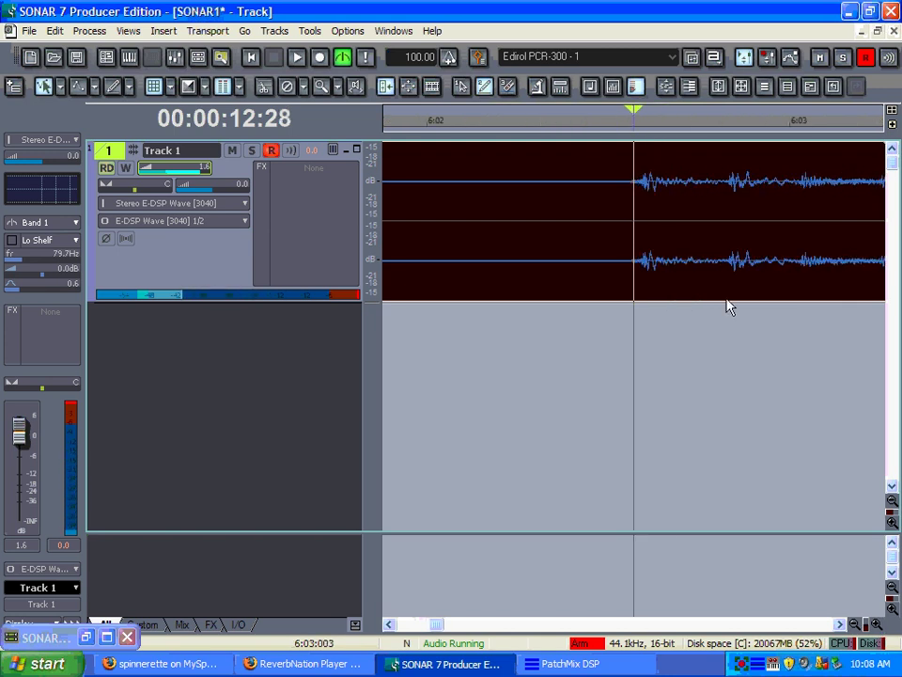
pyautogui.hotkey('ctrl', 'Right')
pyautogui.hotkey('ctrl', 'Right')
pyautogui.hotkey('ctrl', 'Right')
pyautogui.hotkey('ctrl', 'Right')
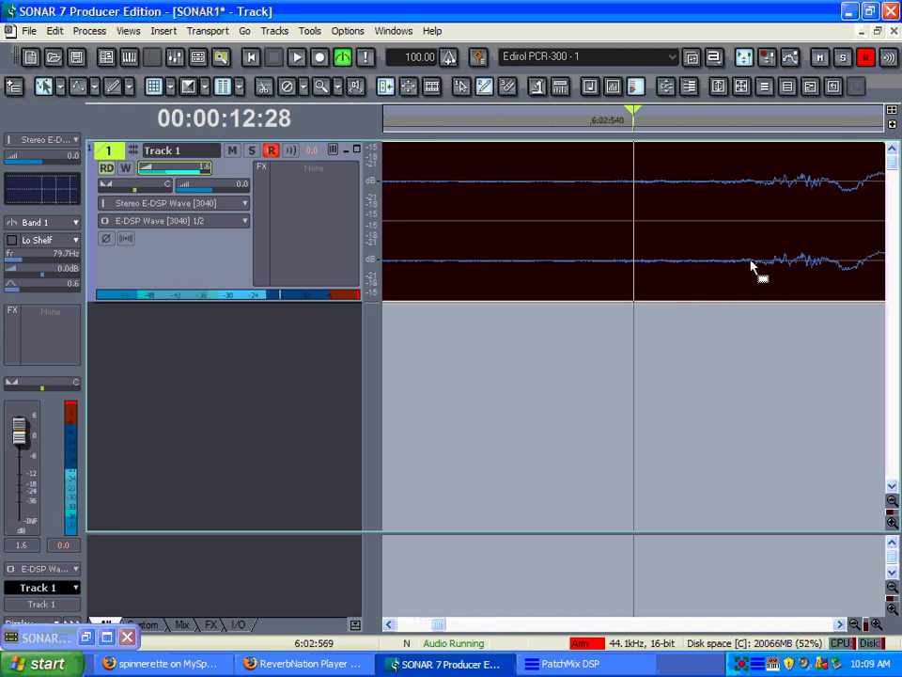
pyautogui.hotkey('ctrl', 'Right')
pyautogui.click(747, 269)
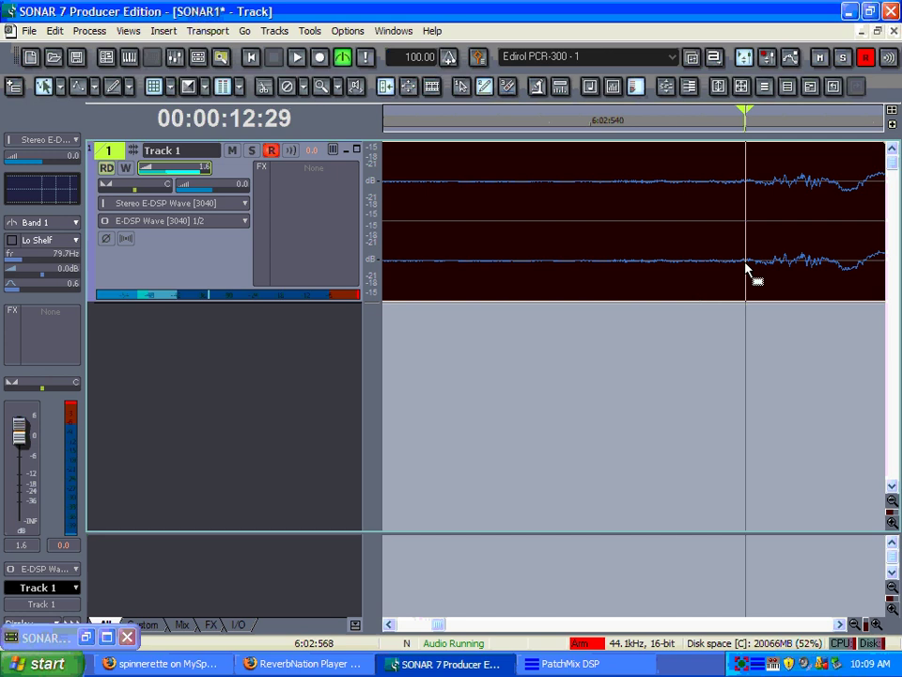
pyautogui.press('s')
# Remove the silent leading part and move Record 1 so it starts at bar 1
pyautogui.click(616, 257)
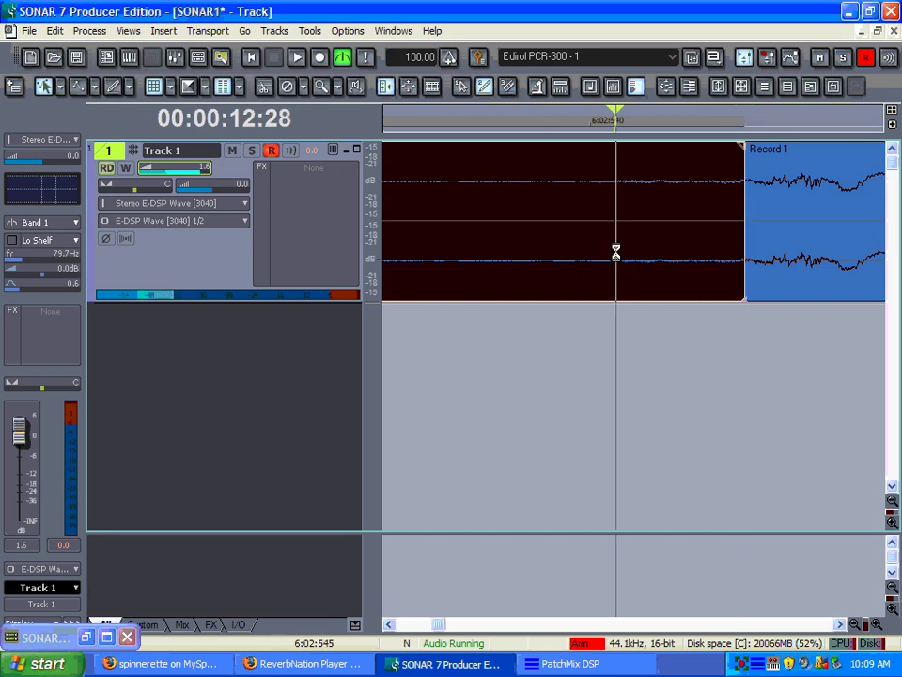
pyautogui.click(616, 259)
pyautogui.hotkey('ctrl', 'Left')
pyautogui.hotkey('ctrl', 'Left')
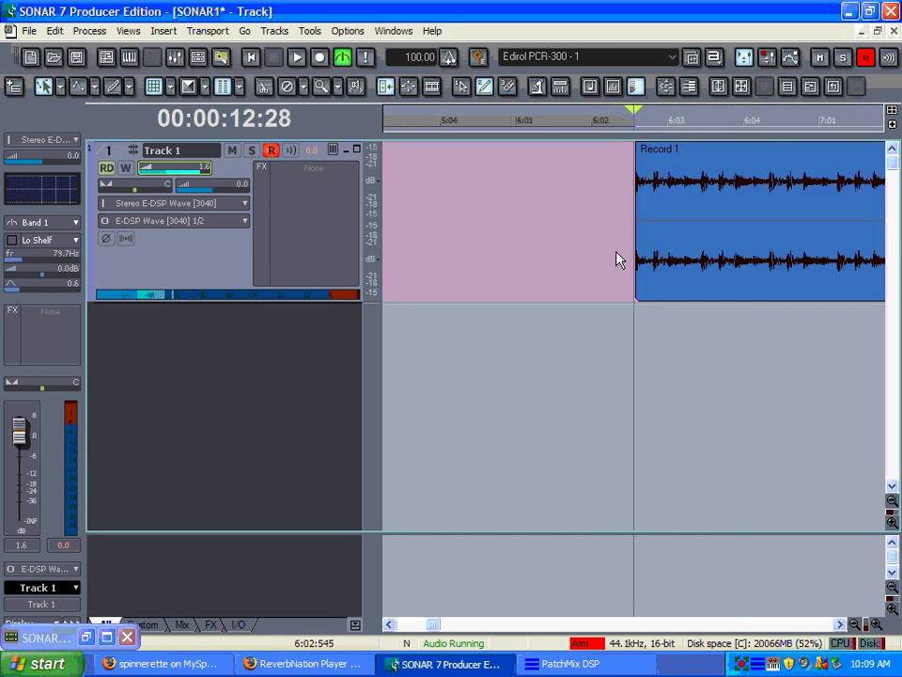
pyautogui.hotkey('ctrl', 'Left')
pyautogui.hotkey('ctrl', 'Left')
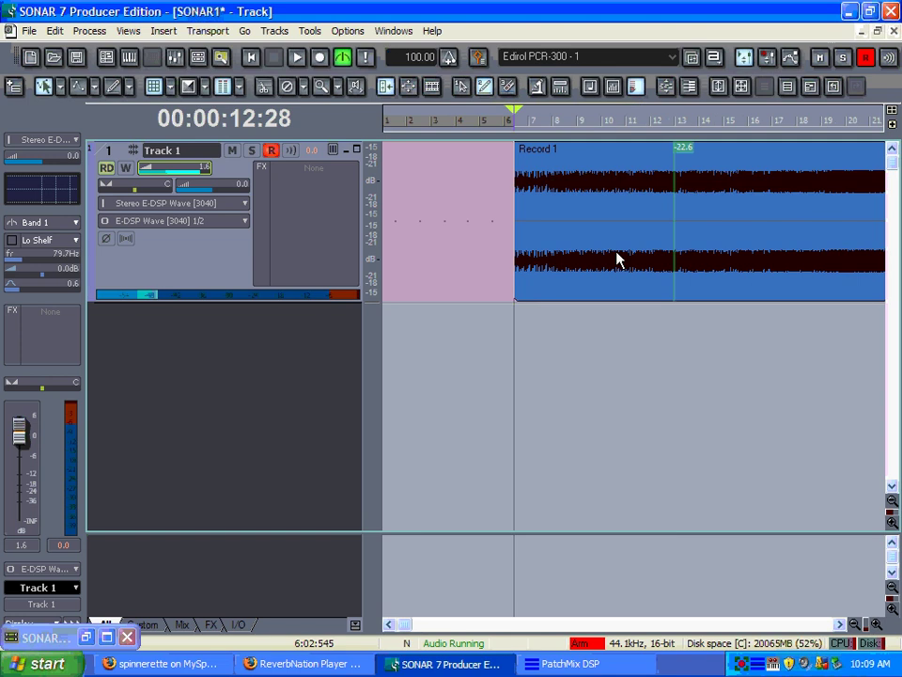
pyautogui.moveTo(617, 258); pyautogui.dragTo(479, 252)
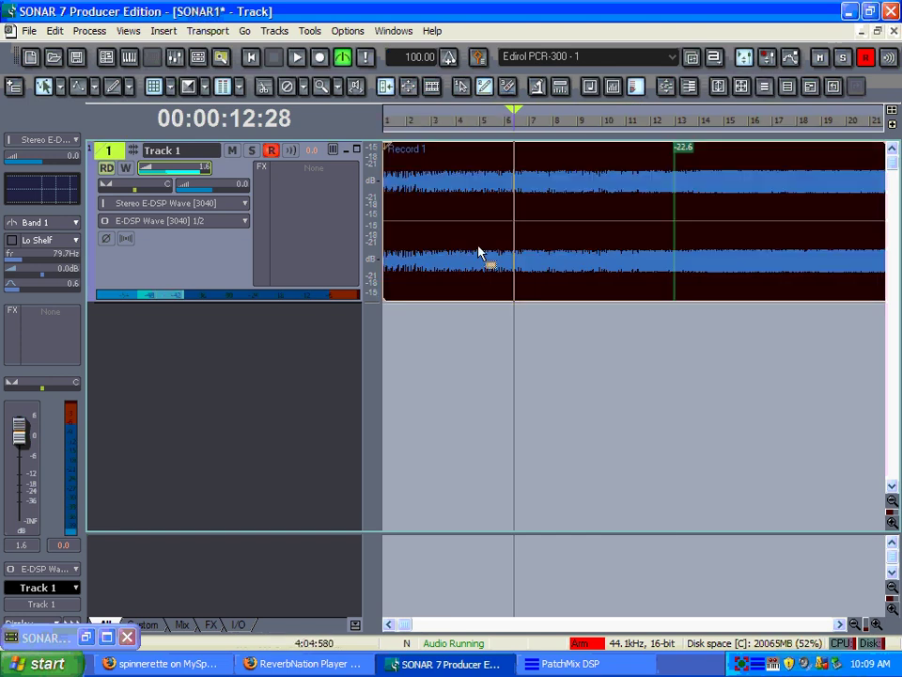
pyautogui.click(581, 256)
pyautogui.press('w')
pyautogui.press('space')
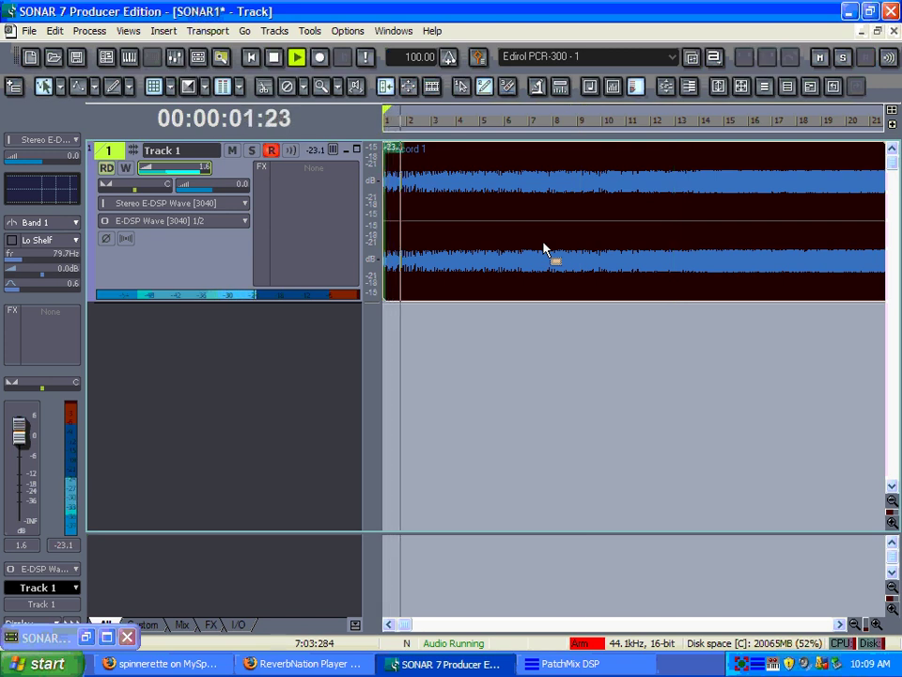
pyautogui.press('space')
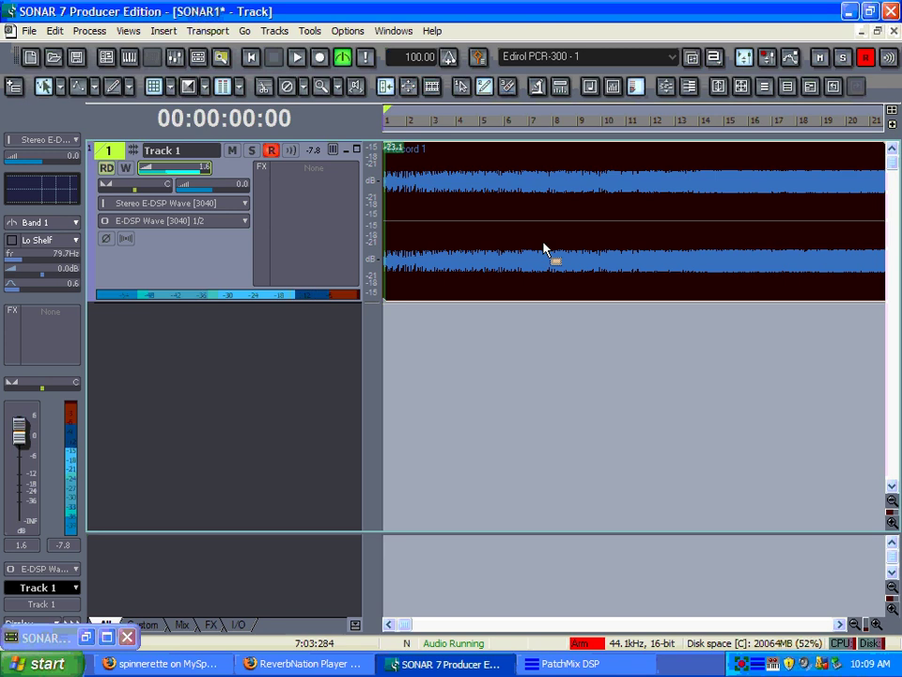
# Check the 100.00 BPM tempo, then start the song playing and open the Tempo dialog
pyautogui.click(449, 62)
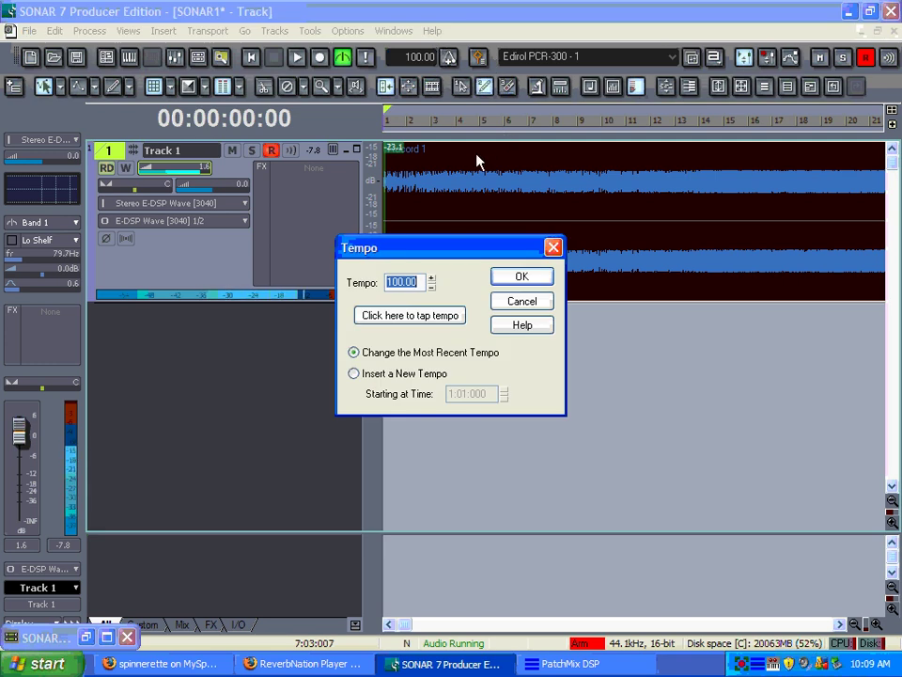
pyautogui.click(518, 300)
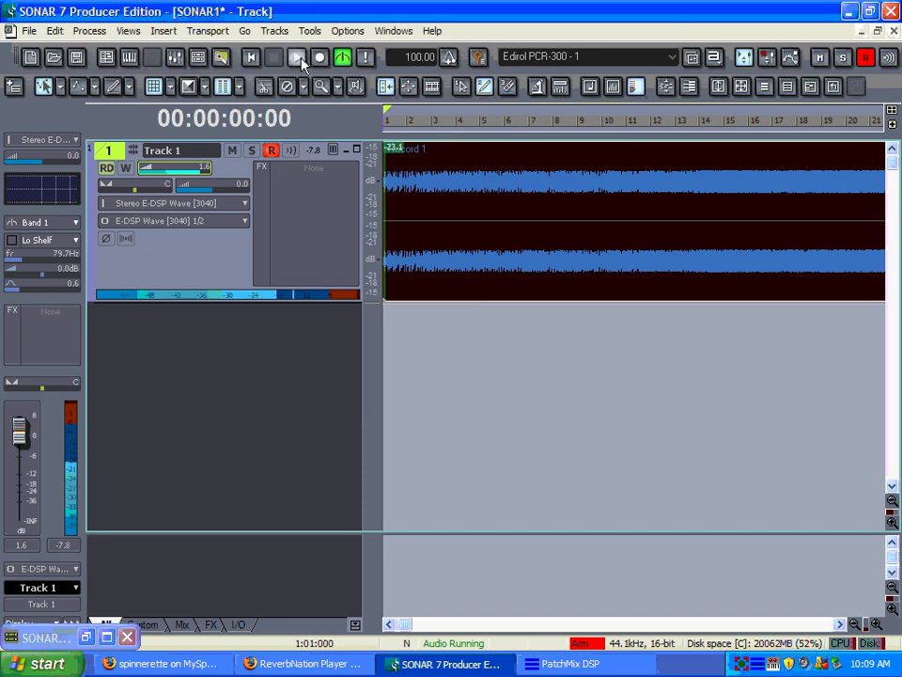
pyautogui.click(297, 59)
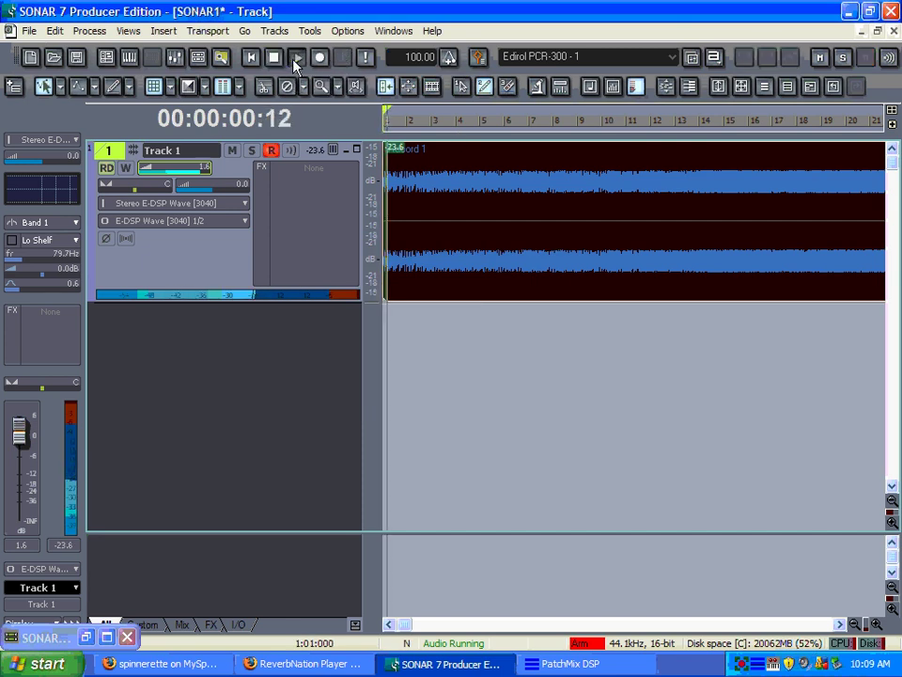
pyautogui.click(296, 60)
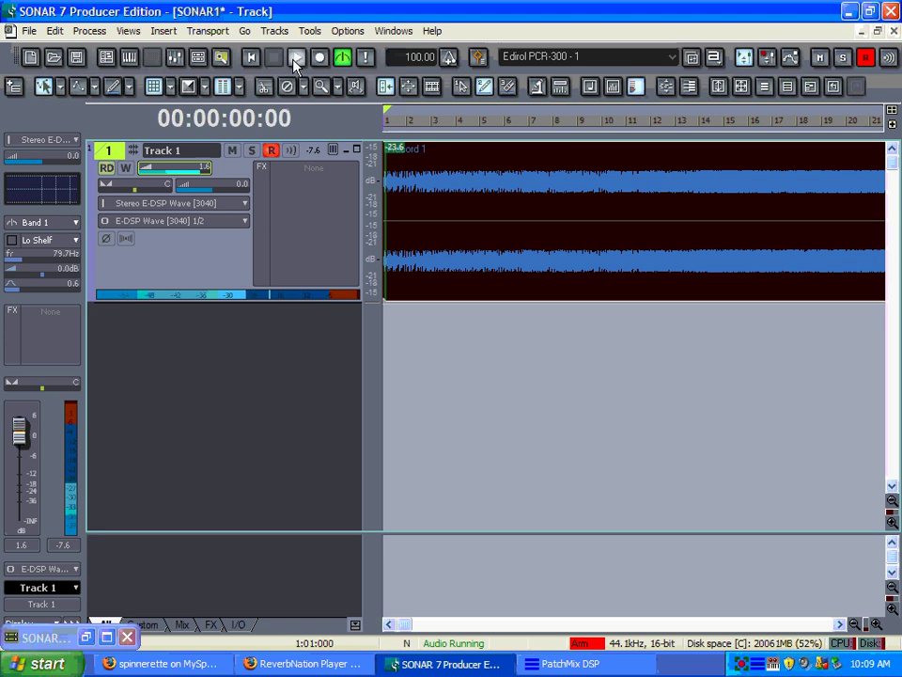
pyautogui.click(295, 59)
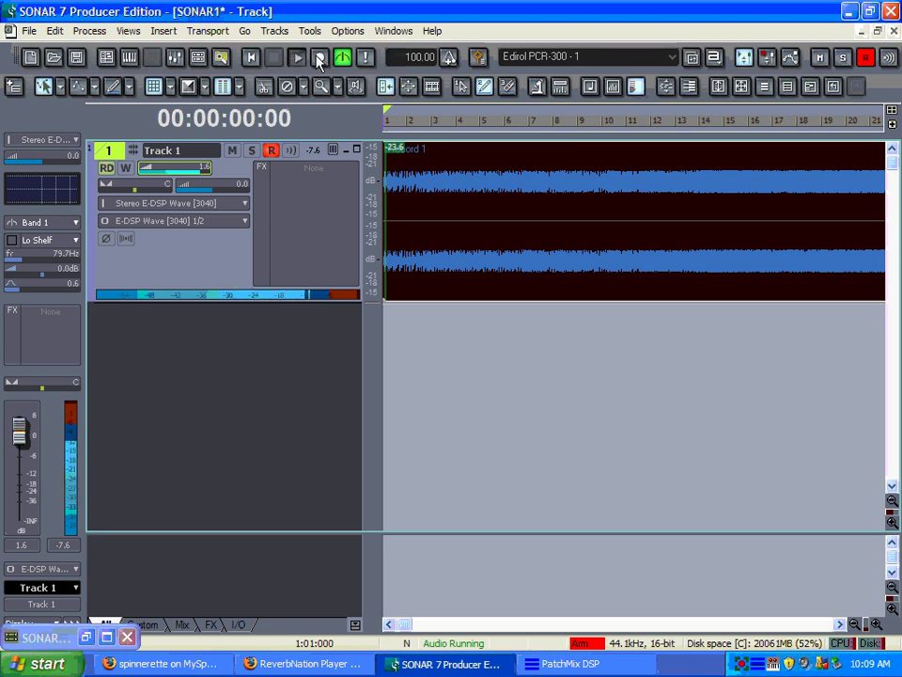
pyautogui.click(449, 57)
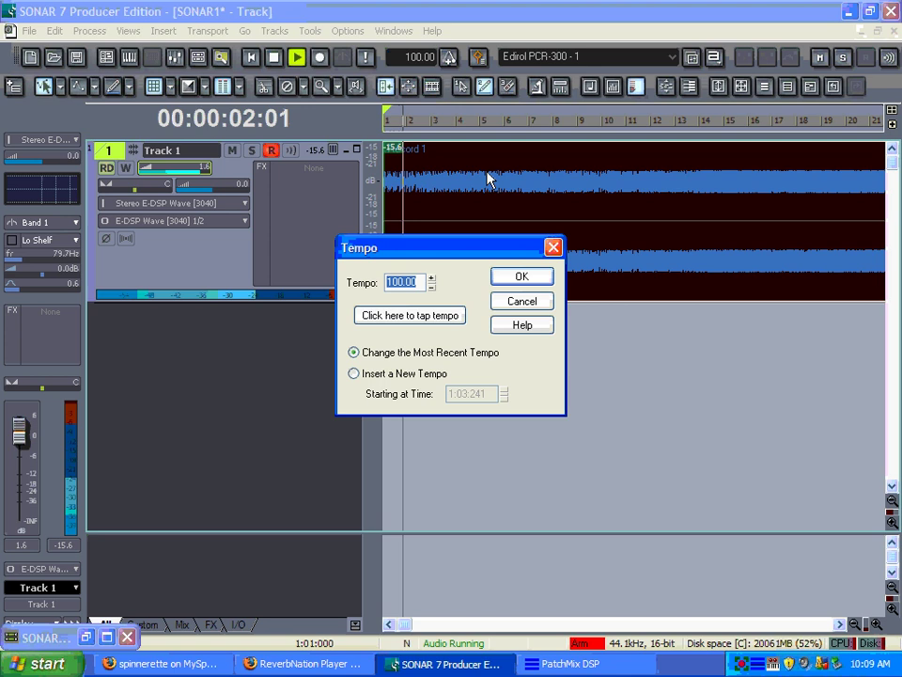
# Tap the tempo along with the playing song until it reads 110.00 BPM, then confirm
pyautogui.click(435, 316)
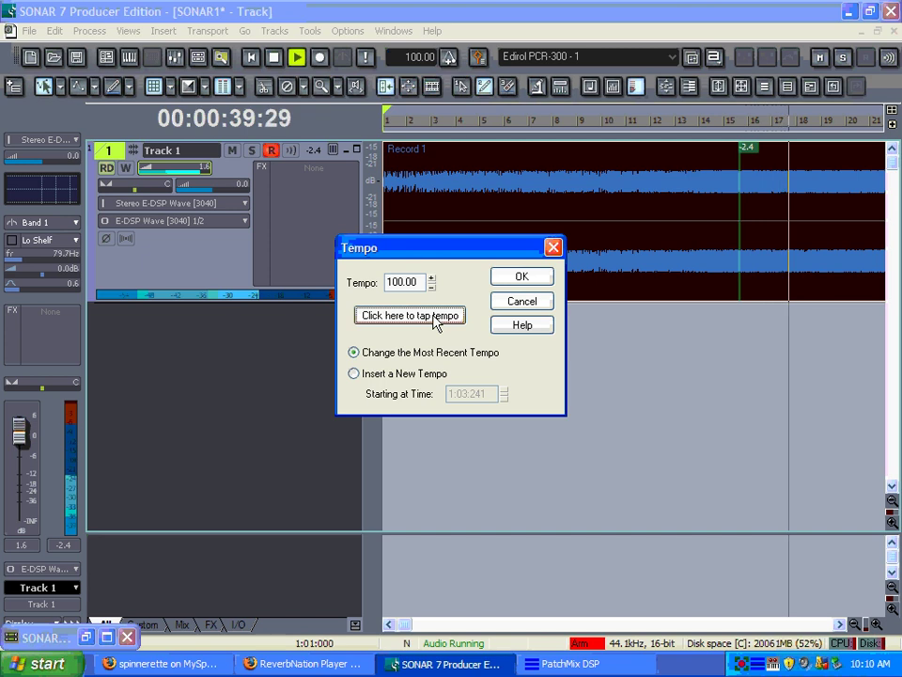
pyautogui.click(435, 316)
pyautogui.click(434, 316)
pyautogui.click(434, 316)
pyautogui.click(434, 317)
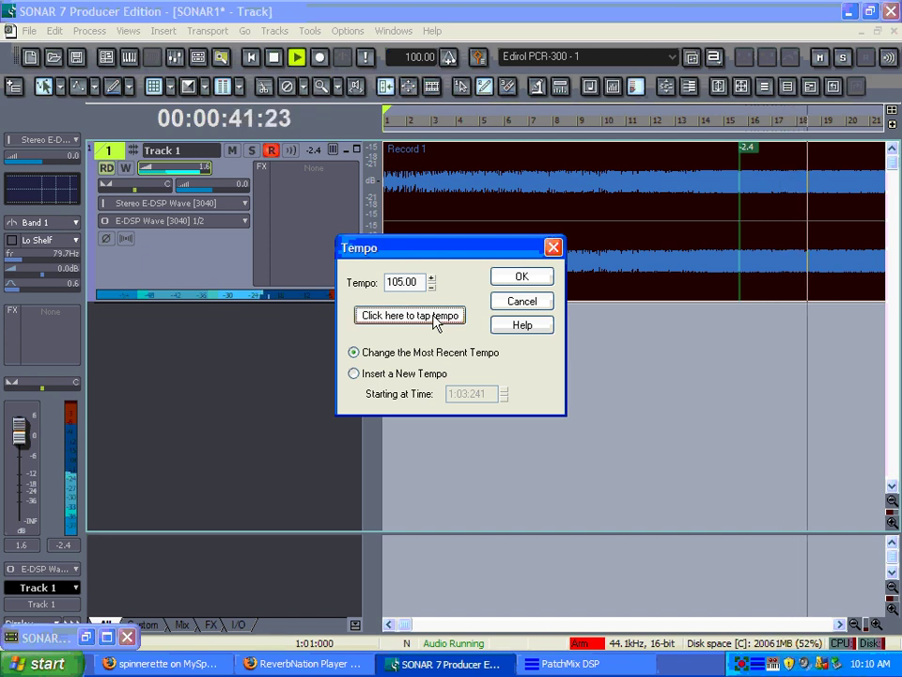
pyautogui.click(435, 316)
pyautogui.click(434, 317)
pyautogui.click(434, 316)
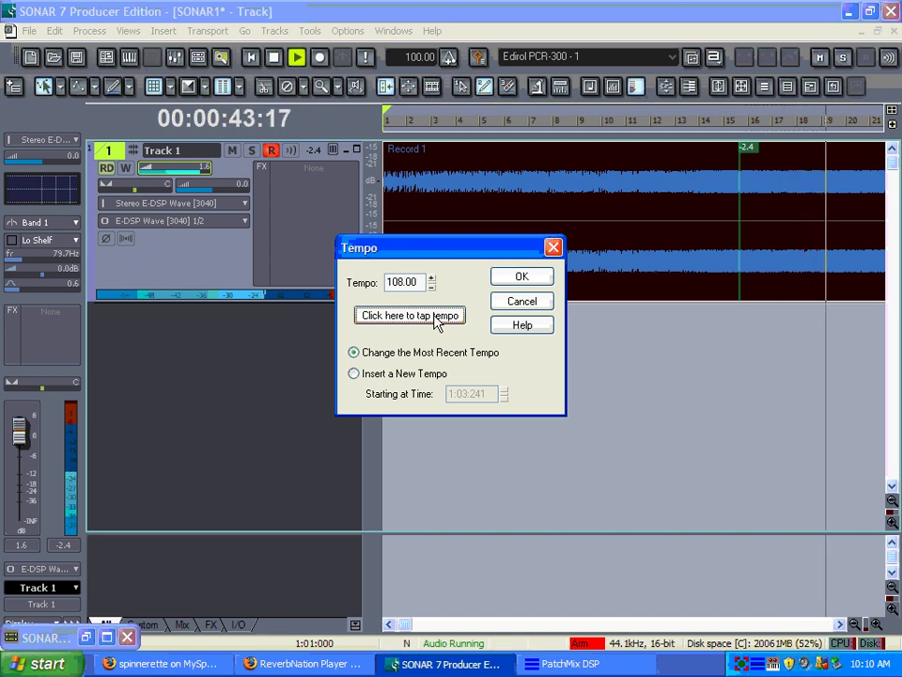
pyautogui.click(434, 316)
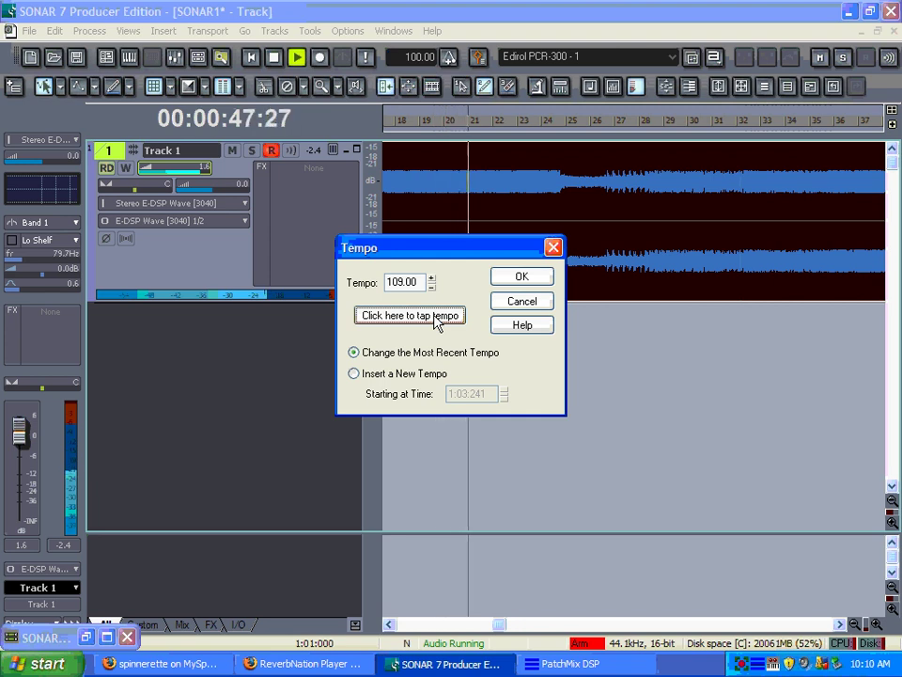
pyautogui.click(434, 317)
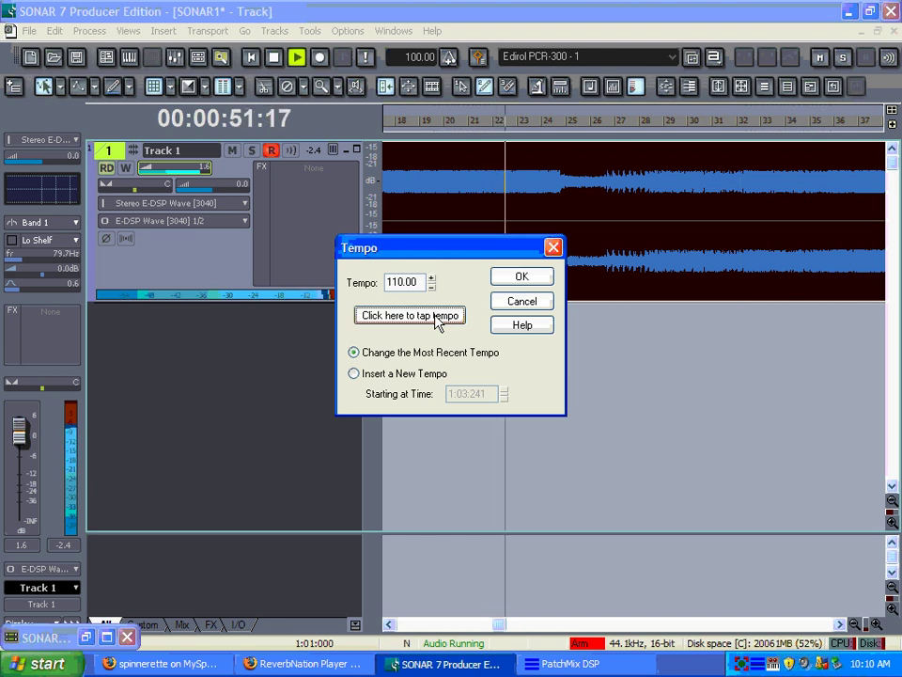
pyautogui.click(512, 280)
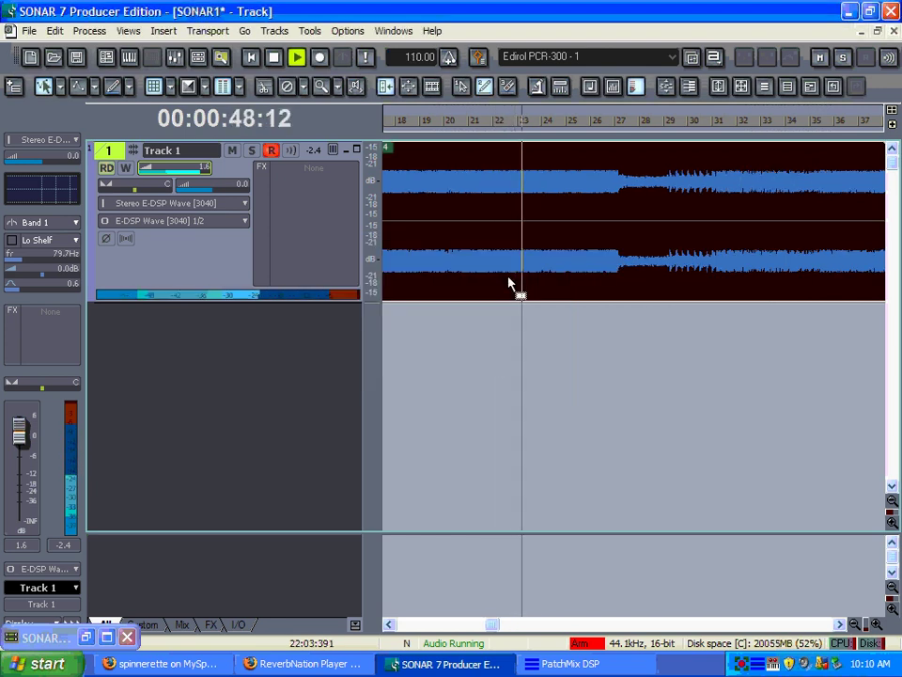
# Stop playback and verify in the Tempo dialog that the tempo stays at 110.00 BPM
pyautogui.press('space')
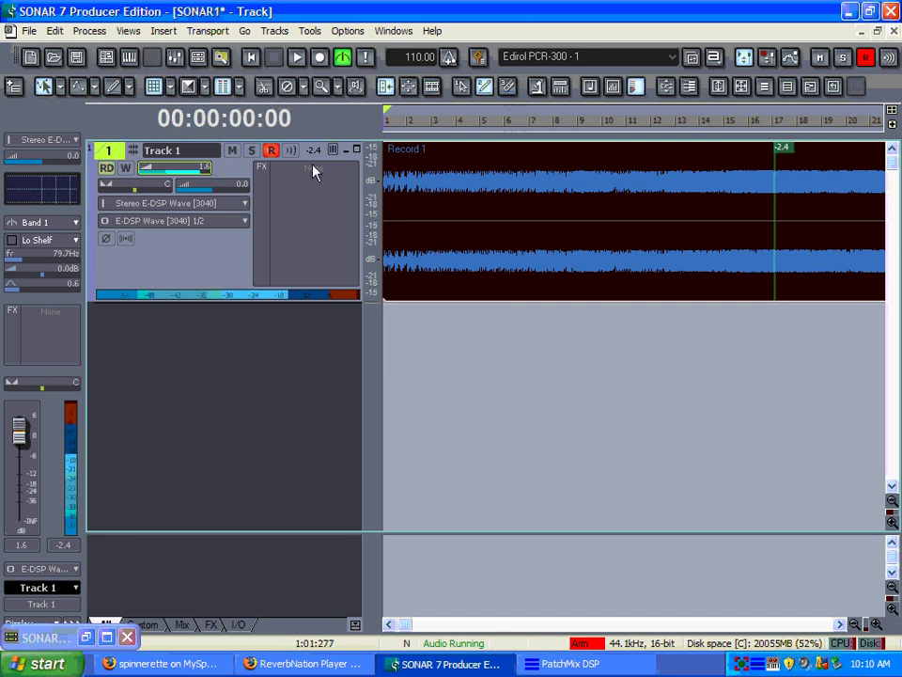
pyautogui.click(449, 57)
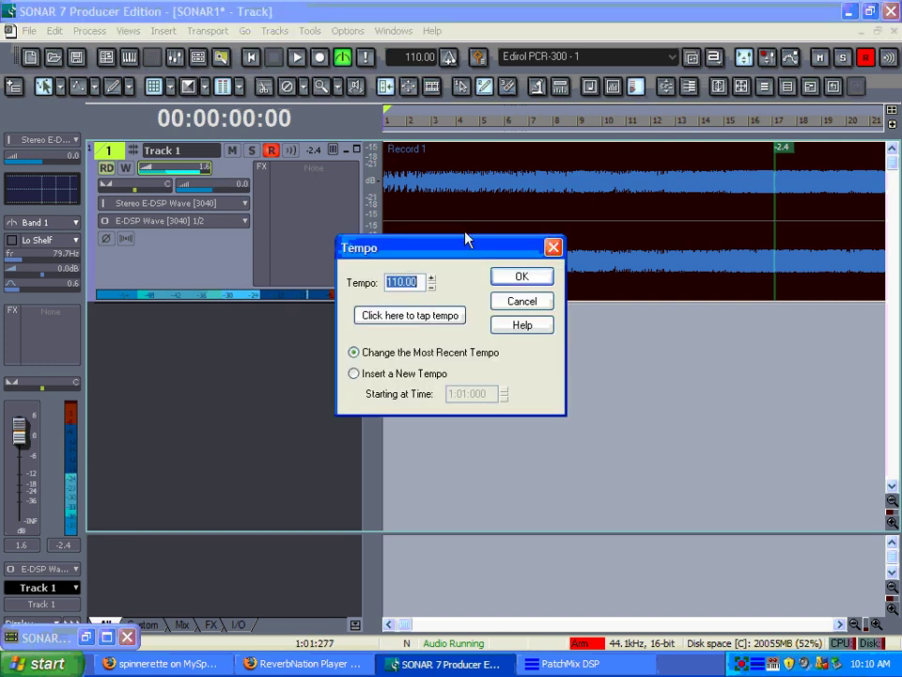
pyautogui.press('Tab')
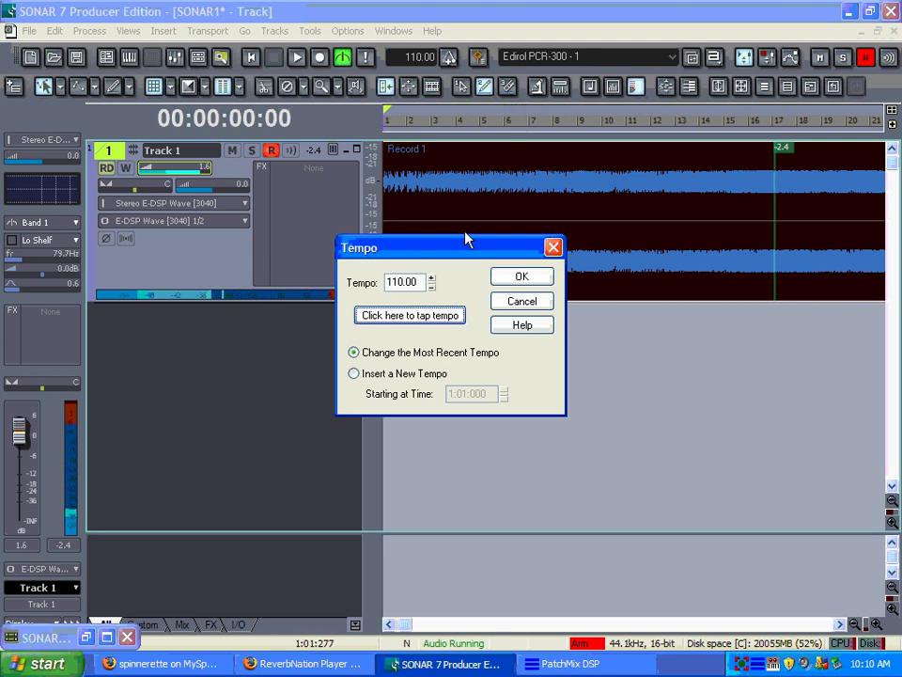
pyautogui.click(536, 276)
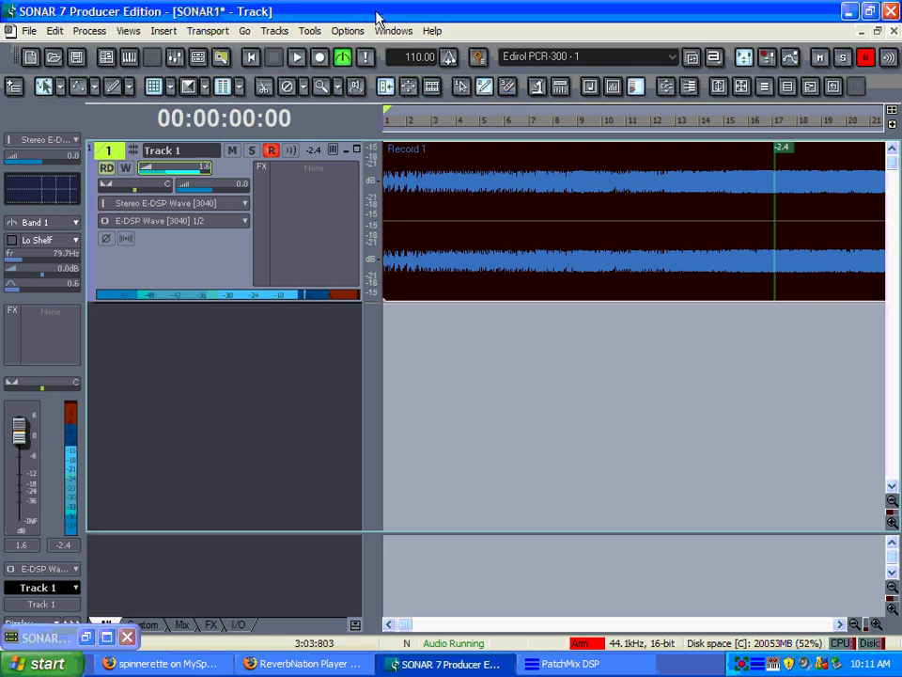
pyautogui.click(344, 31)
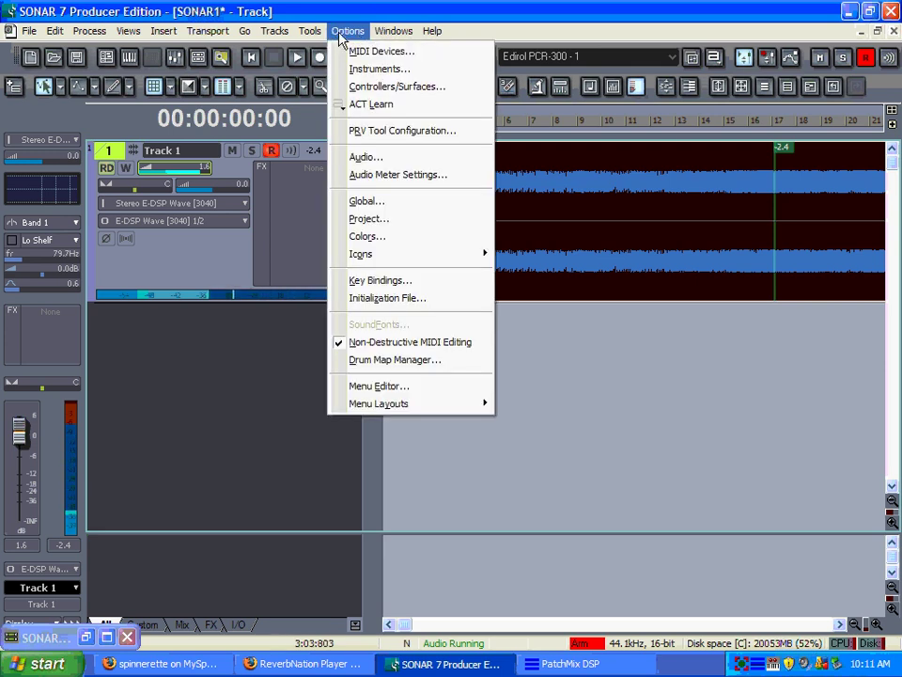
pyautogui.click(409, 219)
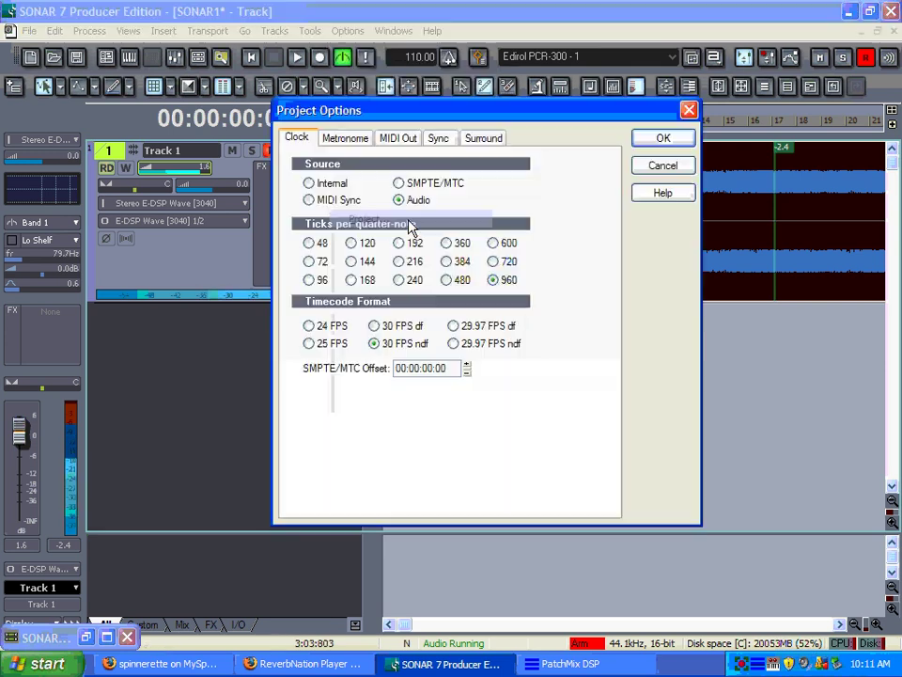
pyautogui.click(348, 139)
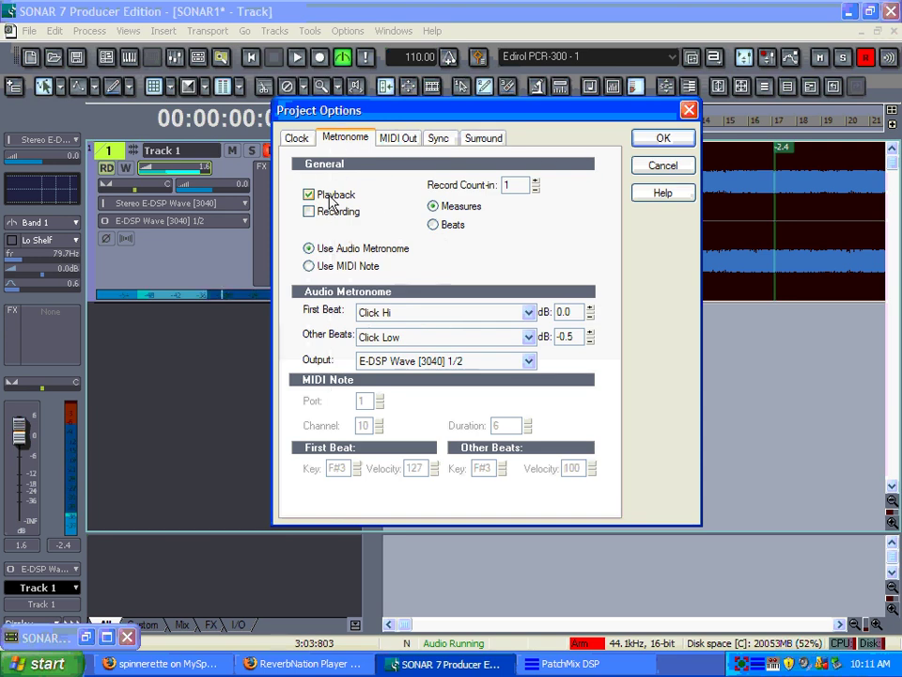
pyautogui.click(665, 166)
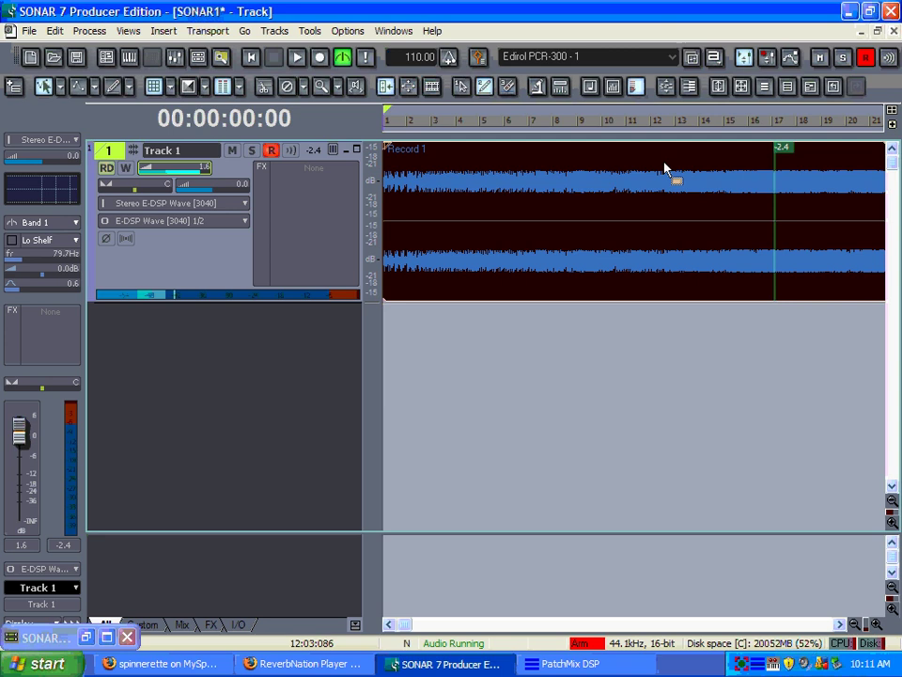
pyautogui.press('space')
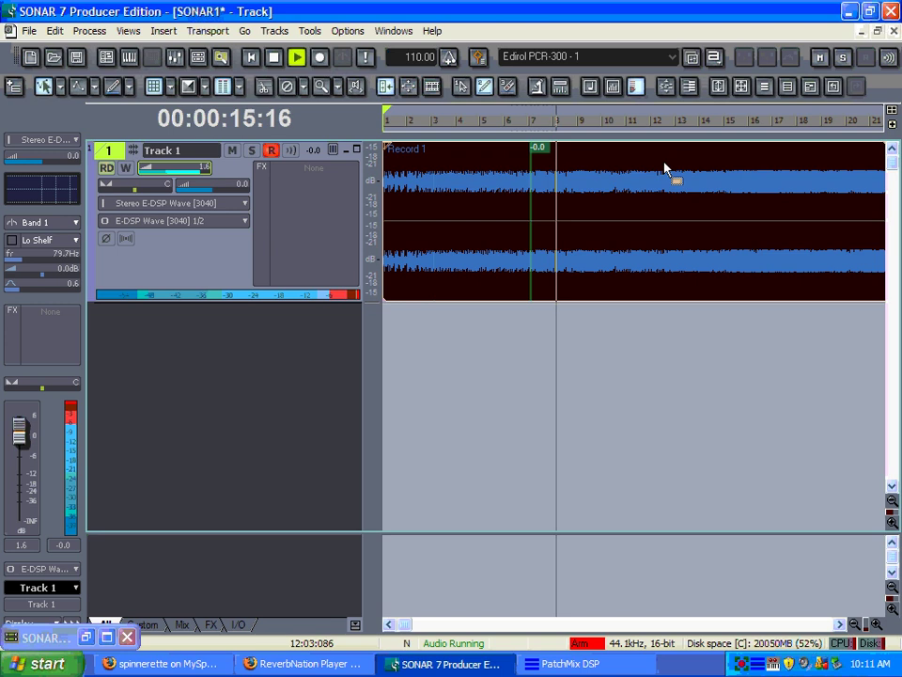
pyautogui.press('space')
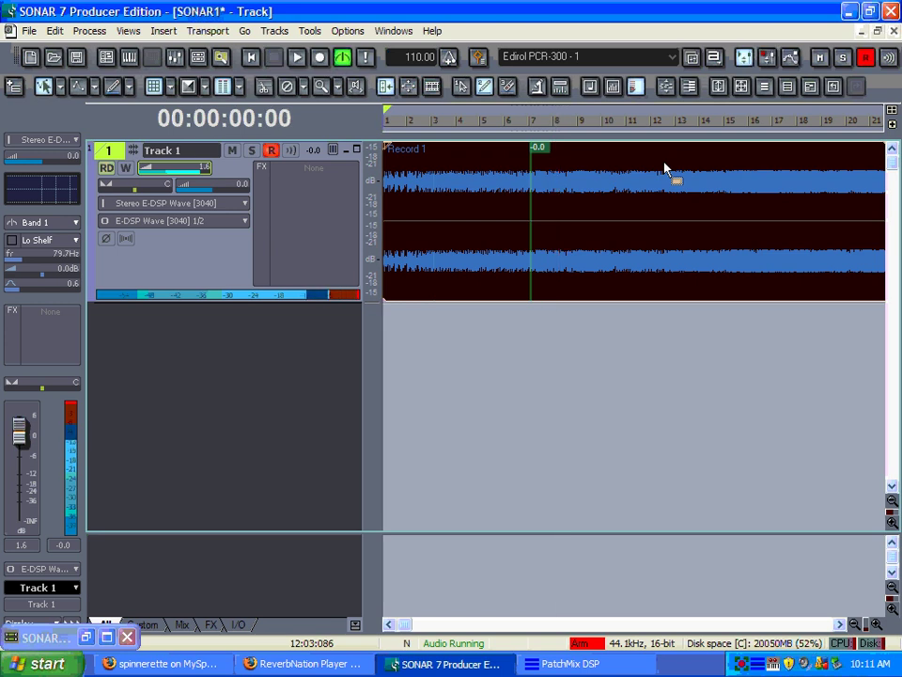